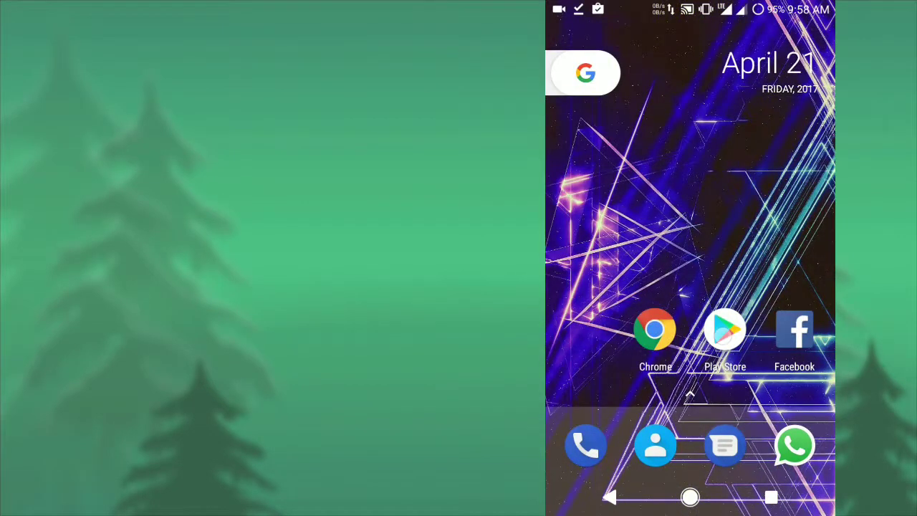
Step: In the Play Store, enter the search term 'awesome icons' to bring up the Awesome Icons app
click(725, 329)
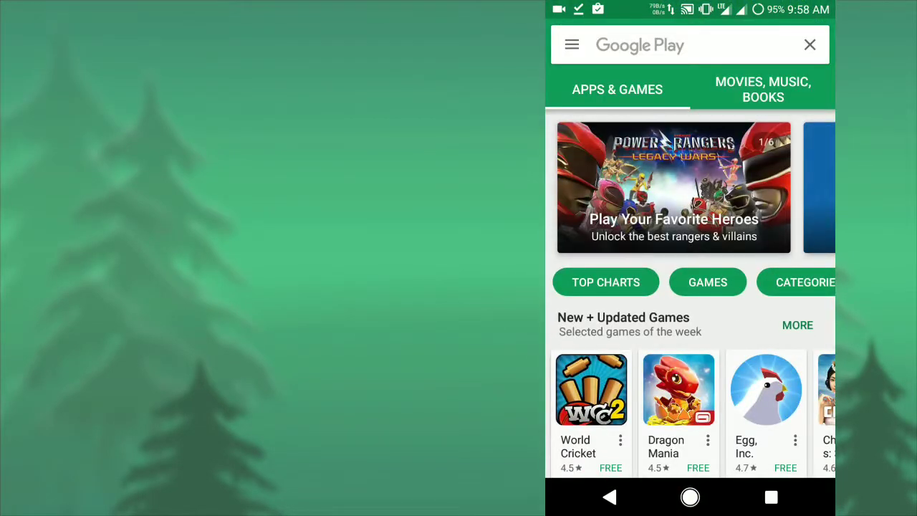
click(709, 45)
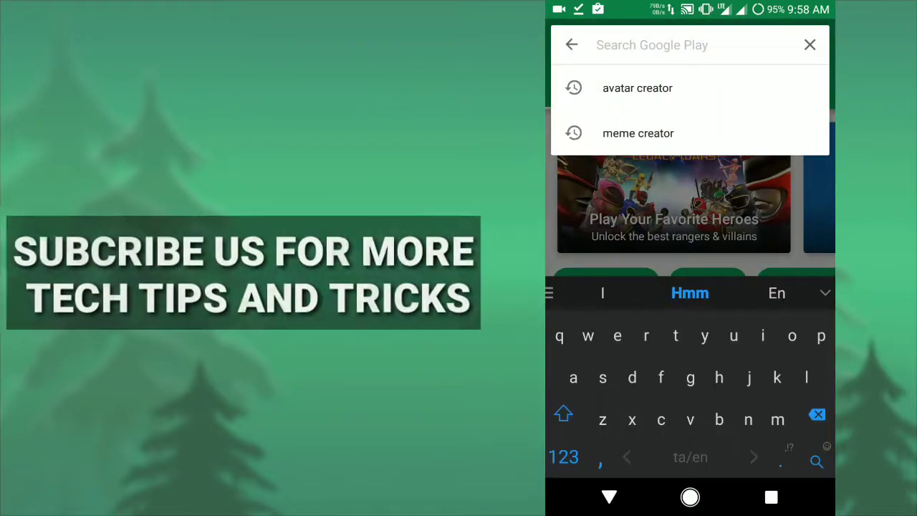
click(573, 378)
click(589, 335)
text(es)
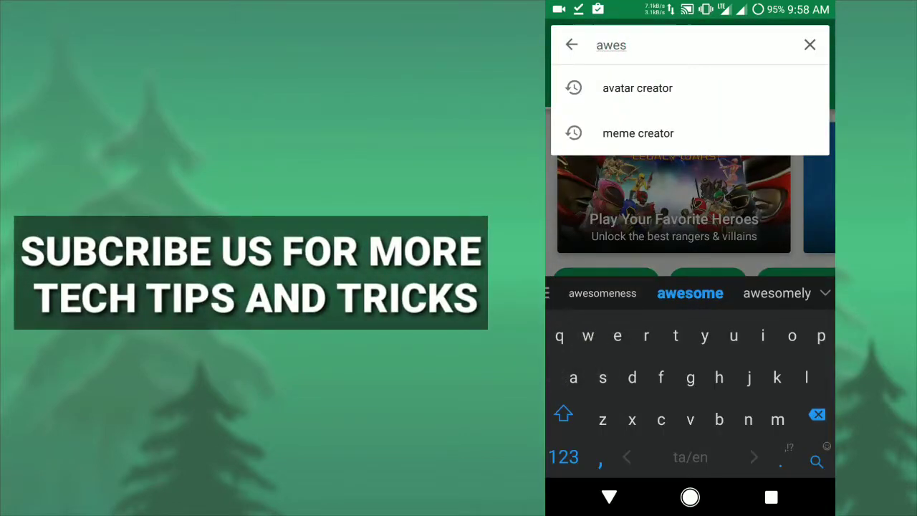
click(690, 293)
click(762, 336)
click(669, 420)
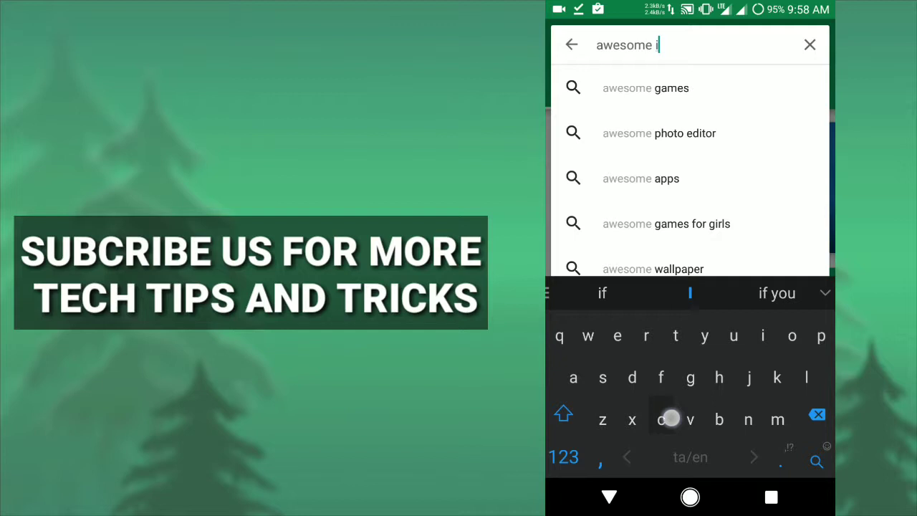
text(ons)
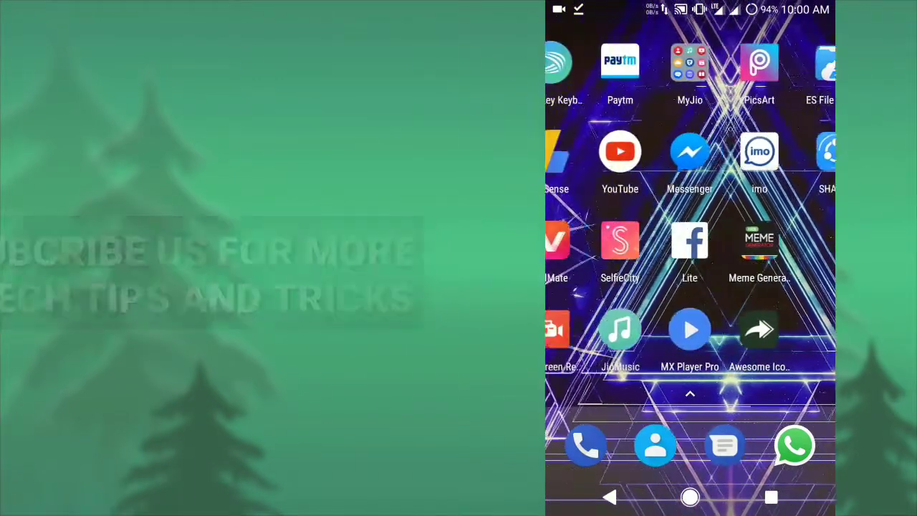
Step: Reposition the blue WhatsApp shortcut on the next home page, launch WhatsApp from it, then go back
drag(788, 215, 588, 215)
mouse_move(655, 68)
mouse_down()
mouse_move(754, 200)
mouse_move(749, 182)
mouse_up()
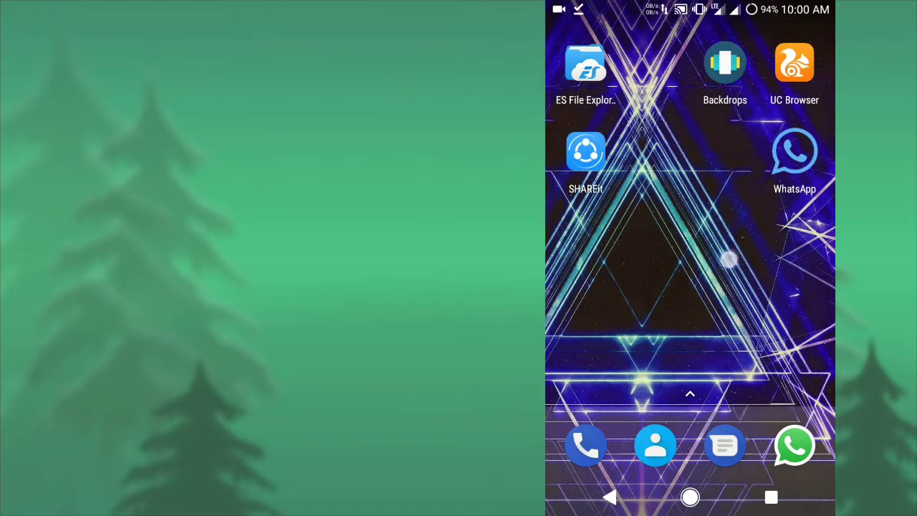
click(795, 153)
click(611, 497)
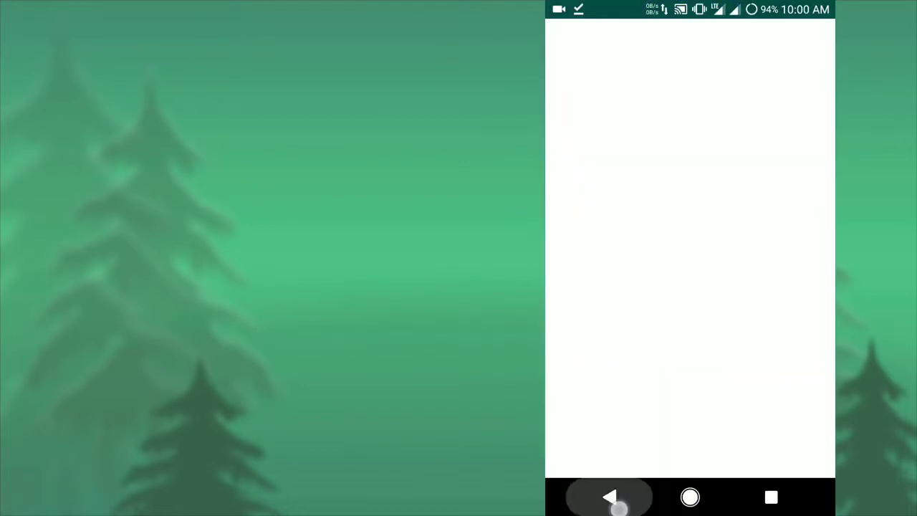